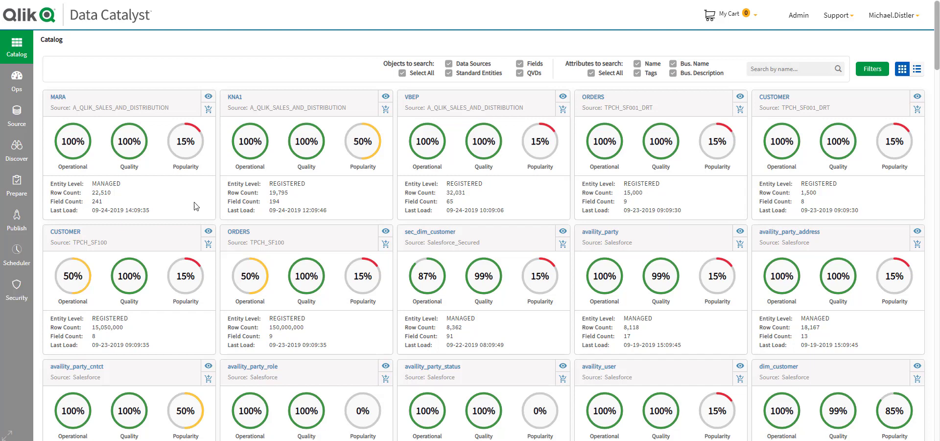
Go to the Entities list under data sources and select the MARA entity.
left_click(17, 120)
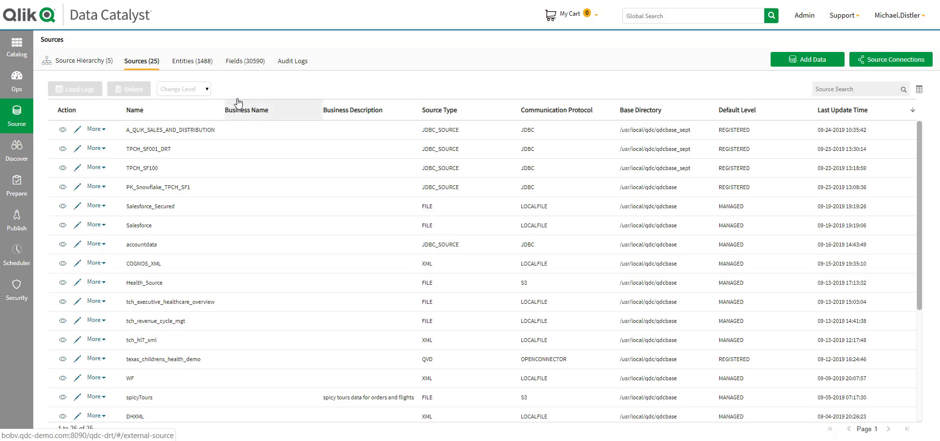
left_click(193, 62)
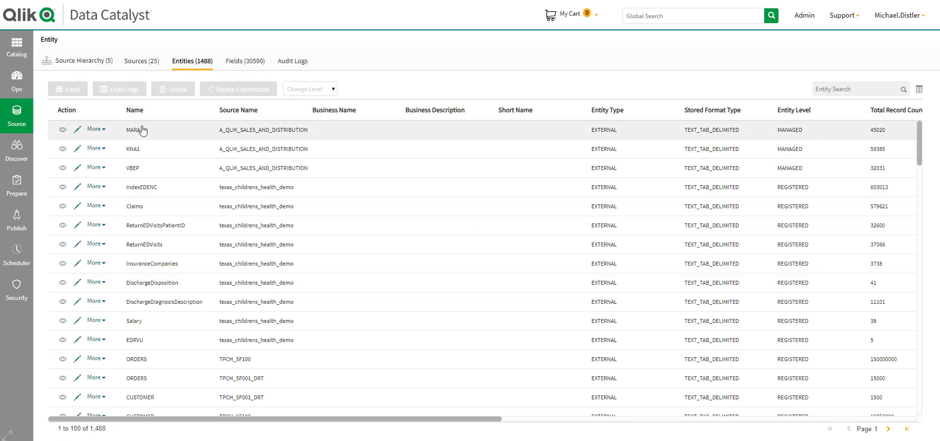
left_click(122, 124)
Show MARA's load logs and expand the 20 ugly records flagged for non-ASCII characters.
left_click(120, 91)
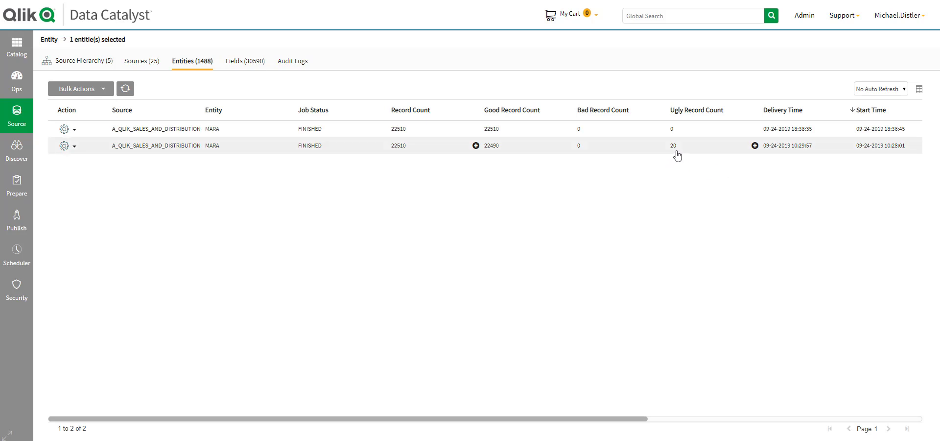
left_click(475, 145)
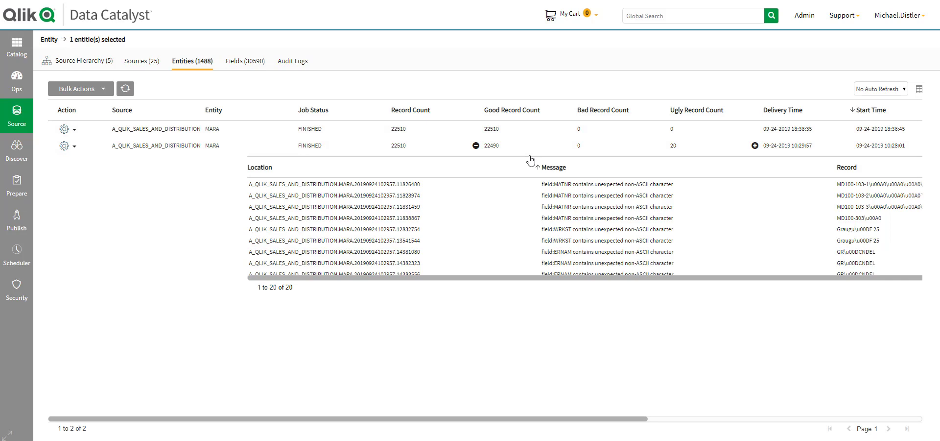
Go back to the catalog and open the MARA entity's details page.
left_click(16, 47)
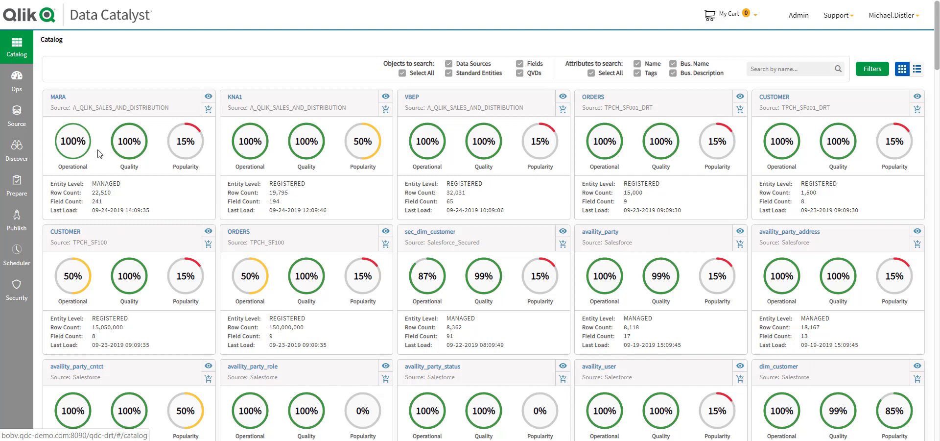
mouse_move(61, 101)
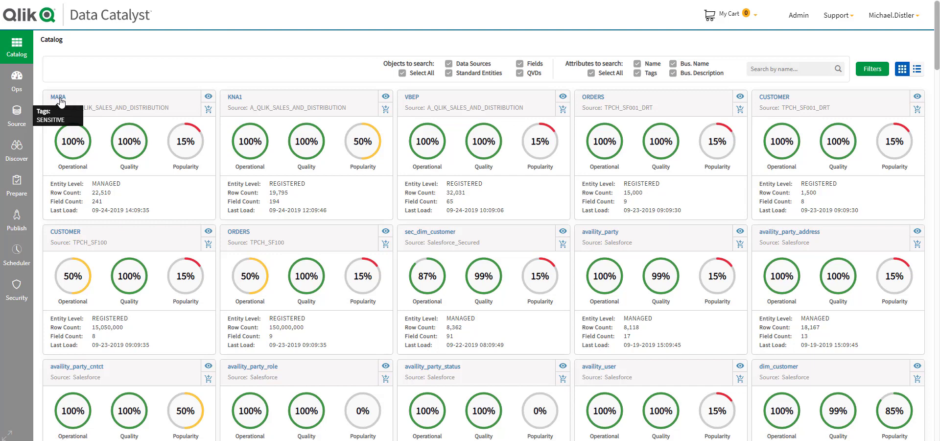
left_click(61, 102)
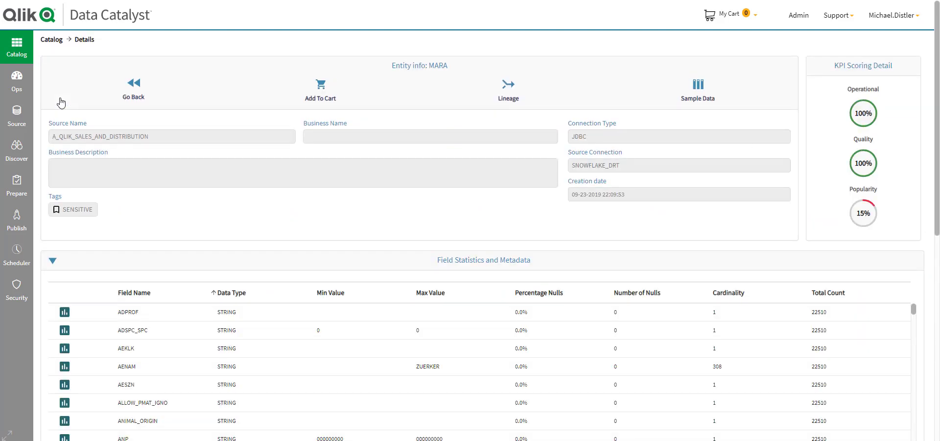
Display MARA's lineage at depth 7, then return to the catalog overview.
left_click(514, 87)
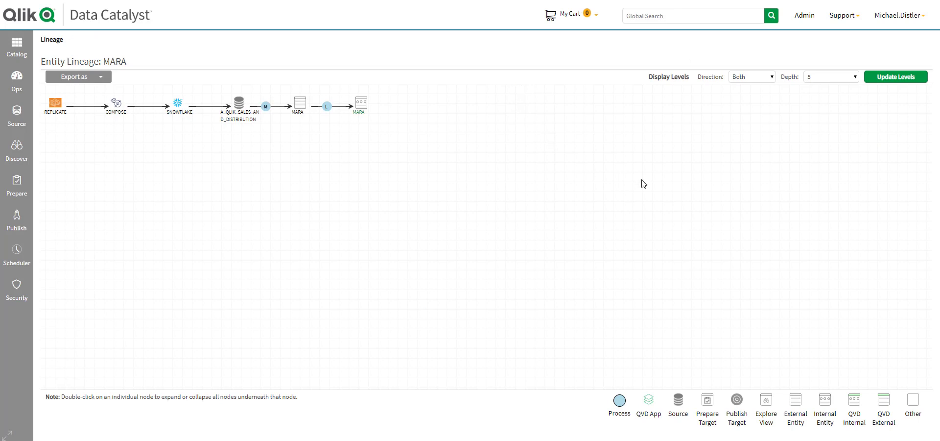
left_click(857, 78)
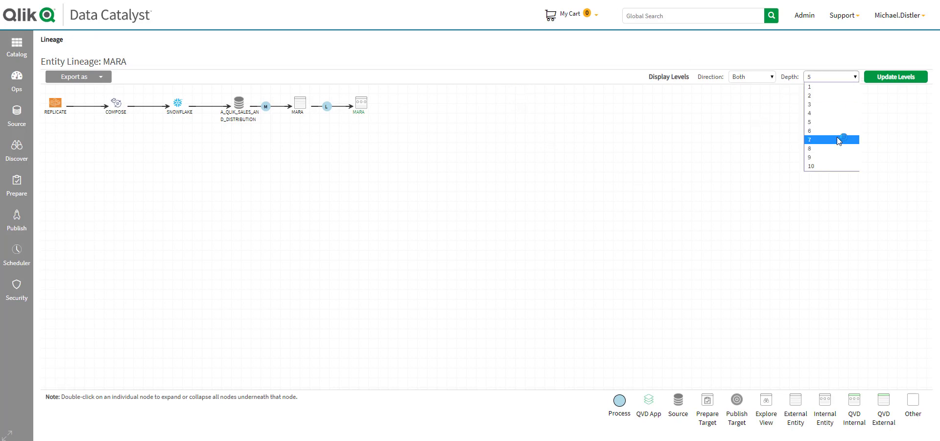
left_click(839, 140)
left_click(890, 78)
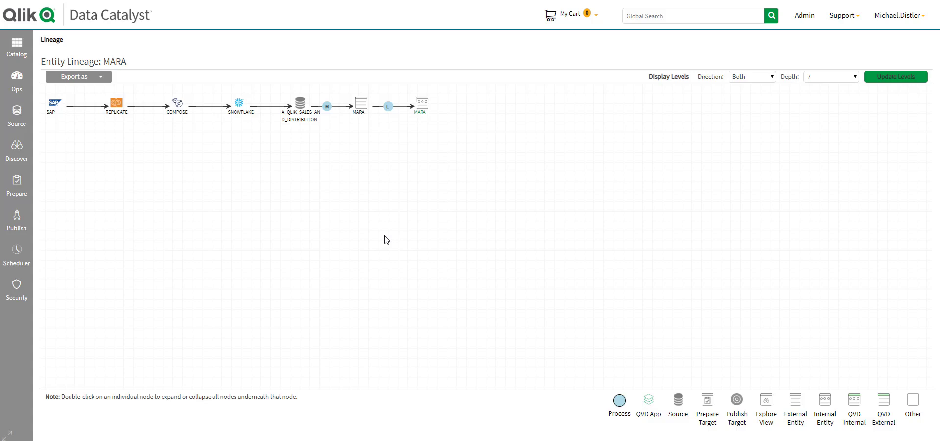
left_click(19, 43)
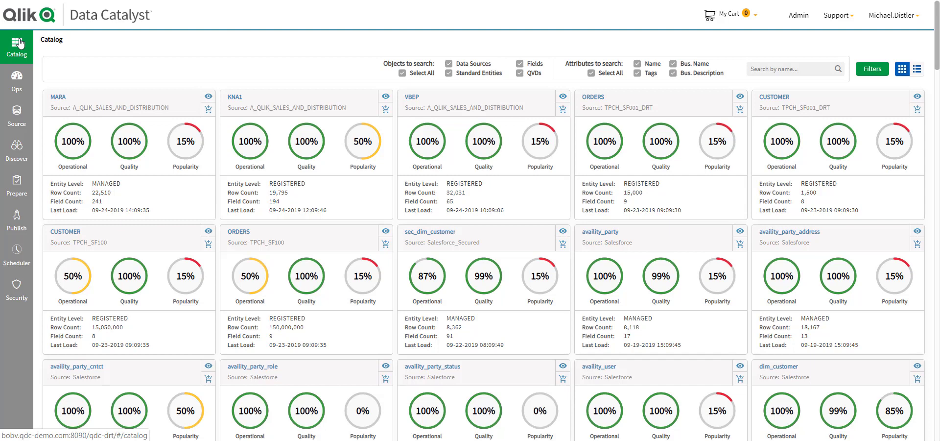
Check sec_dim_customer's tile: Salesforce_Secured, 87% operational, 99% quality.
mouse_move(440, 233)
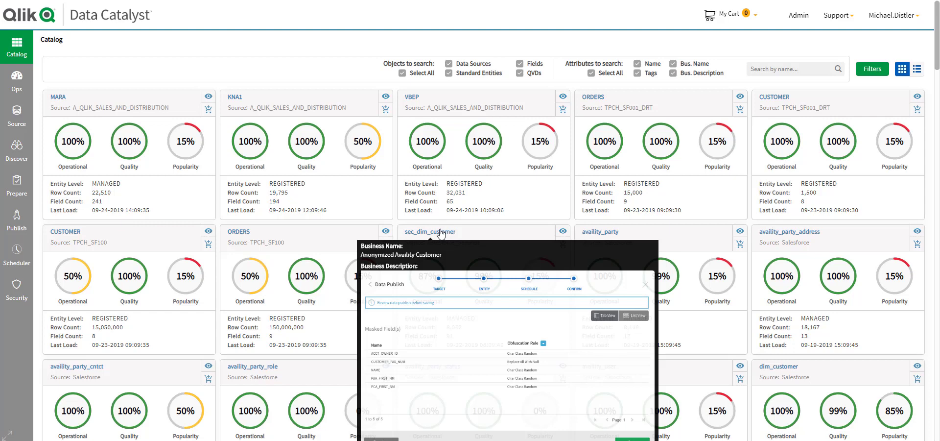
Open MARA's field list from the Entities tab and bring up the PSTAT field properties.
left_click(17, 115)
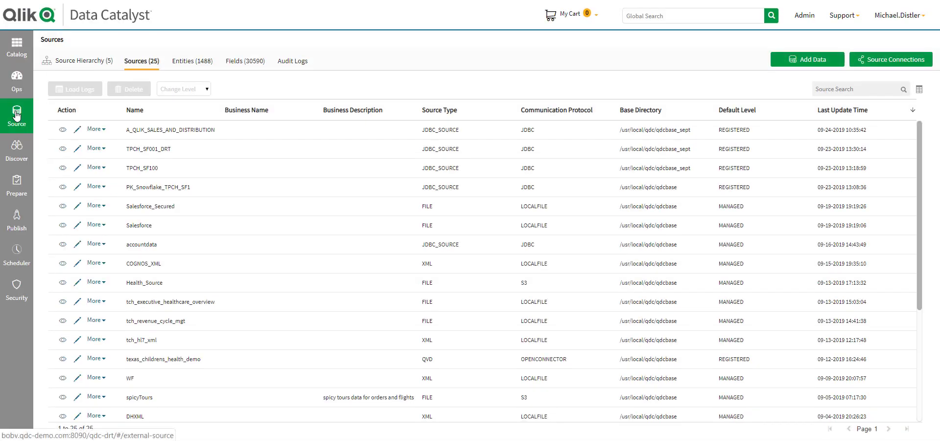
left_click(196, 64)
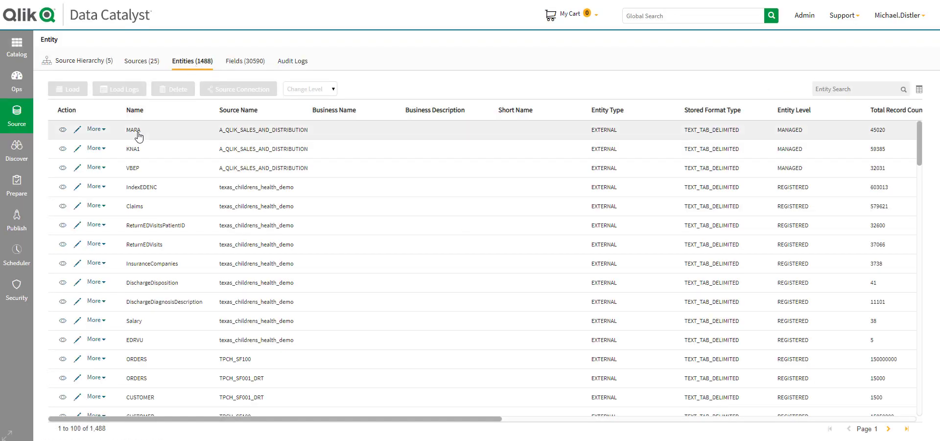
left_click(63, 130)
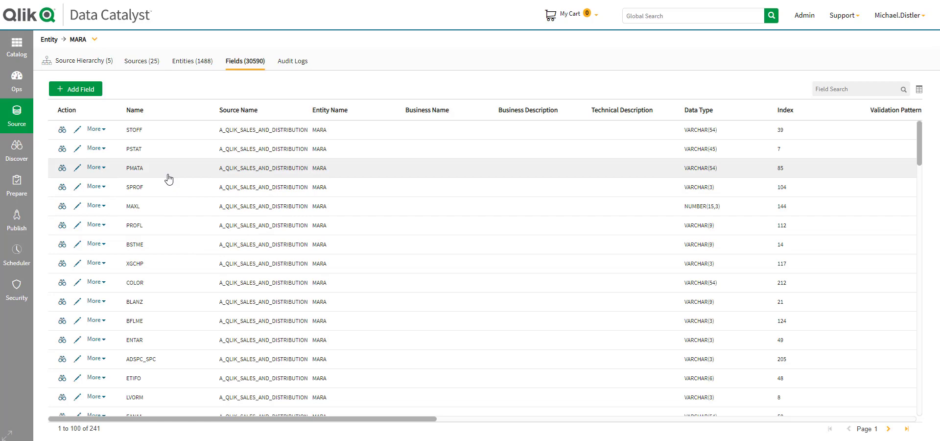
left_click(76, 148)
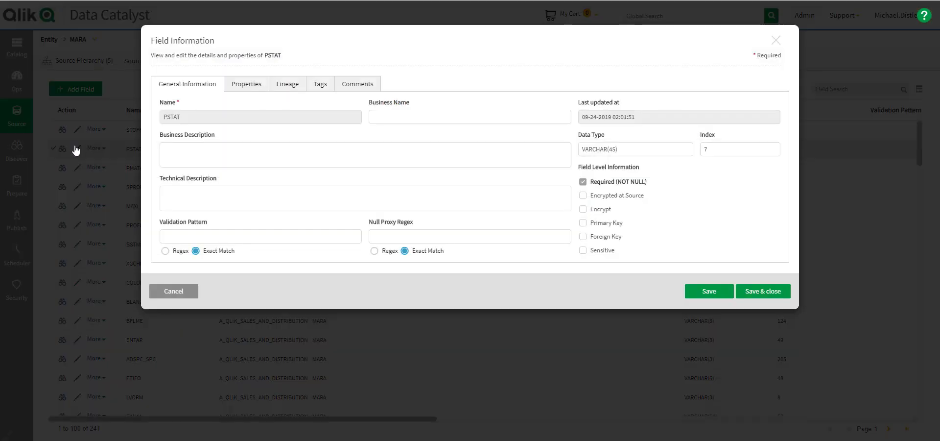
Tick Sensitive on PSTAT, browse the masking rules, then cancel without saving.
left_click(582, 250)
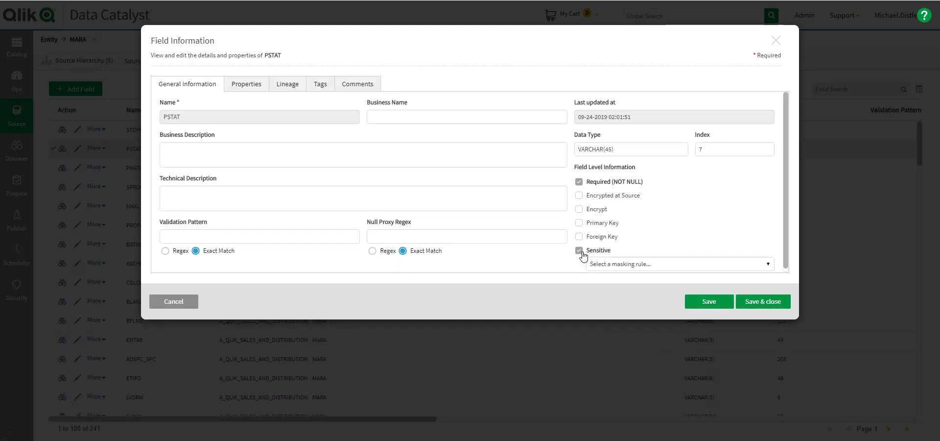
left_click(771, 266)
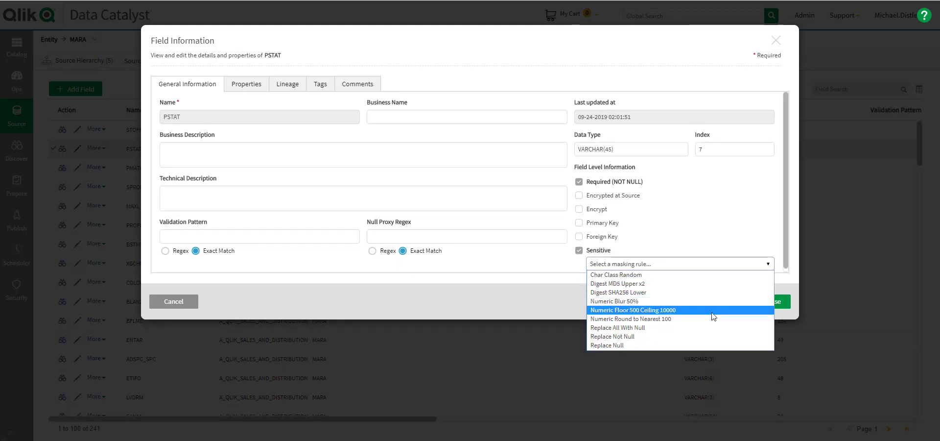
left_click(710, 218)
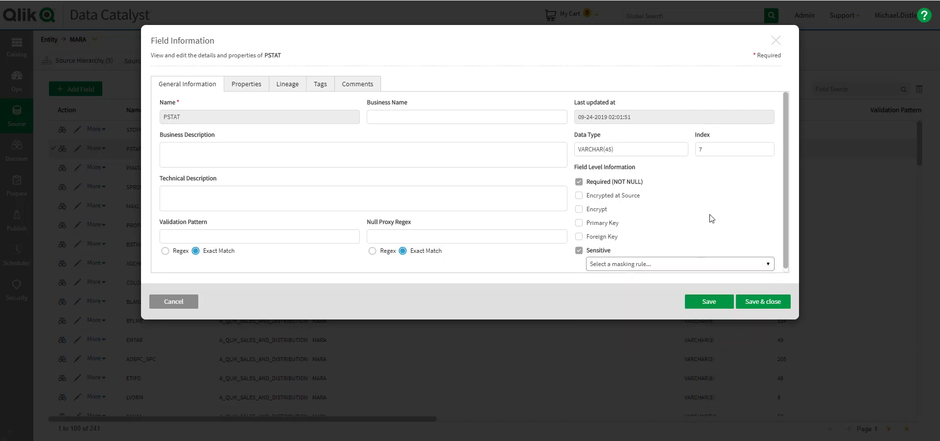
left_click(174, 302)
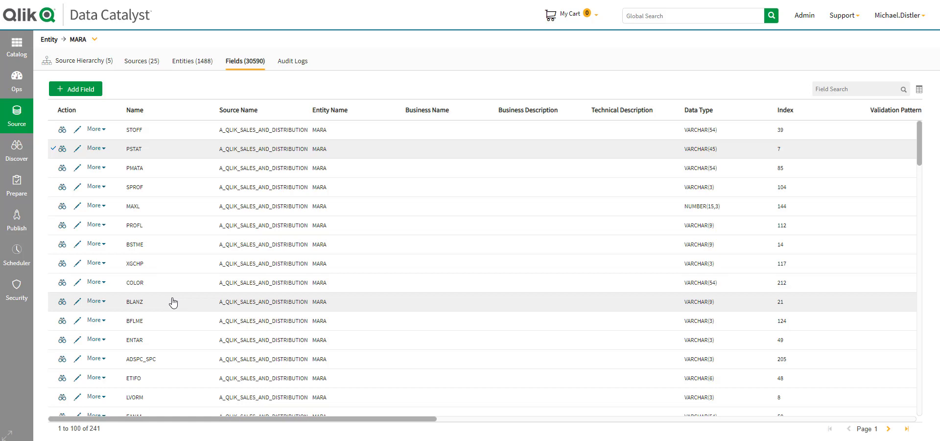
Return to the catalog overview, where MARA's tile shows its SENSITIVE tag.
left_click(18, 45)
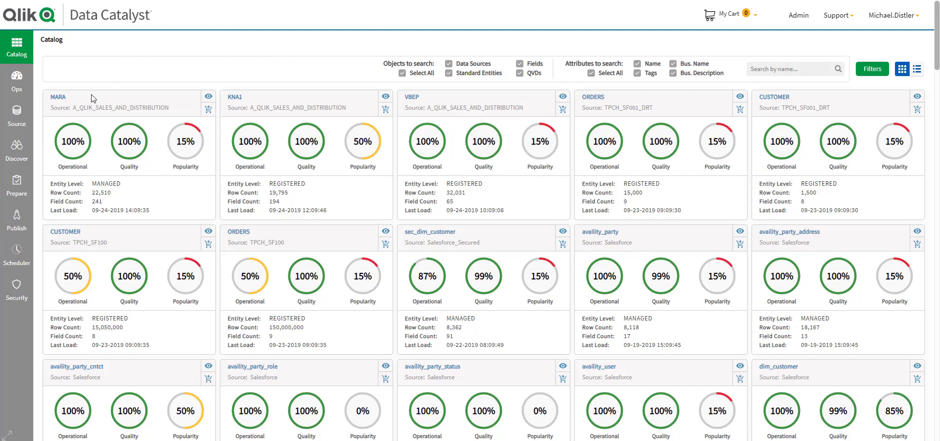
Open MARA's details and scroll through its Sample Data preview rows.
mouse_move(59, 101)
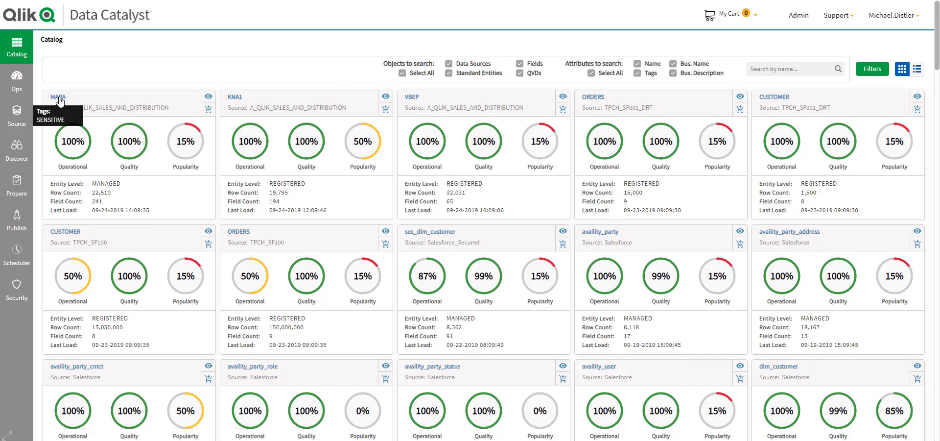
left_click(58, 99)
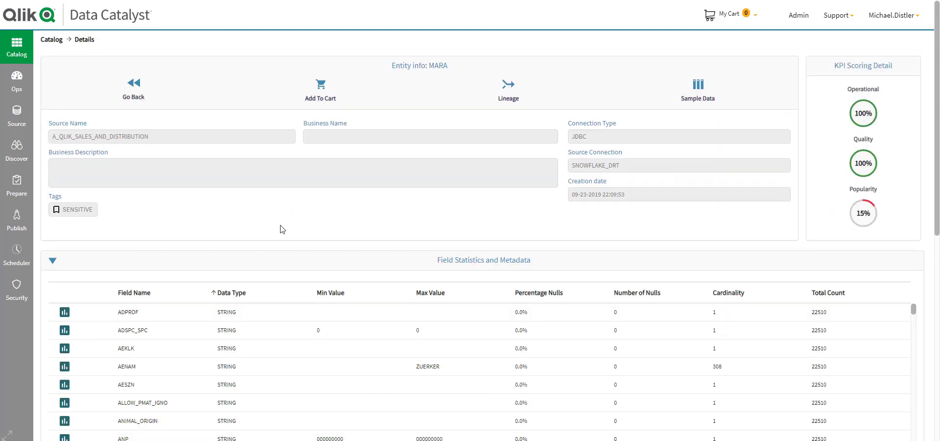
left_click(697, 86)
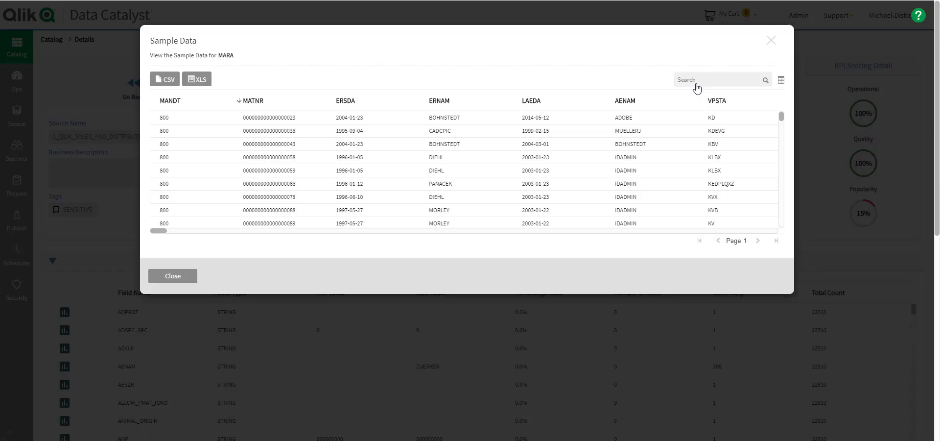
scroll(447, 182, "down", 3)
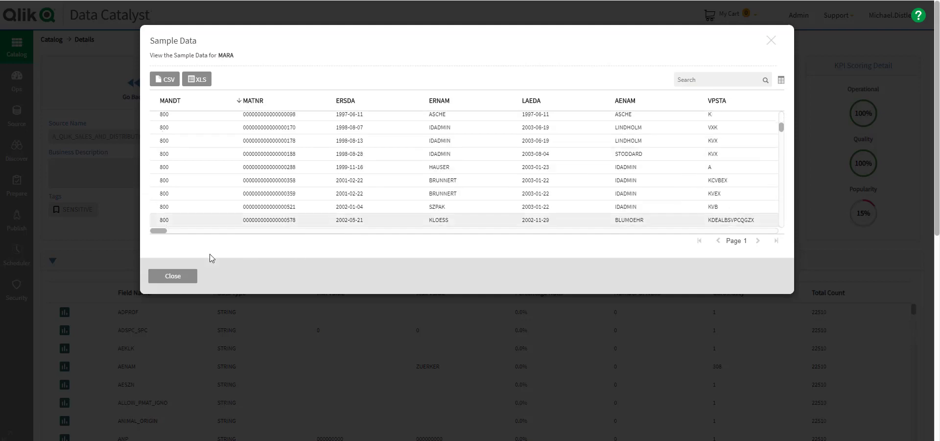
mouse_move(158, 230)
left_mouse_down()
mouse_move(222, 230)
mouse_move(154, 230)
left_mouse_up()
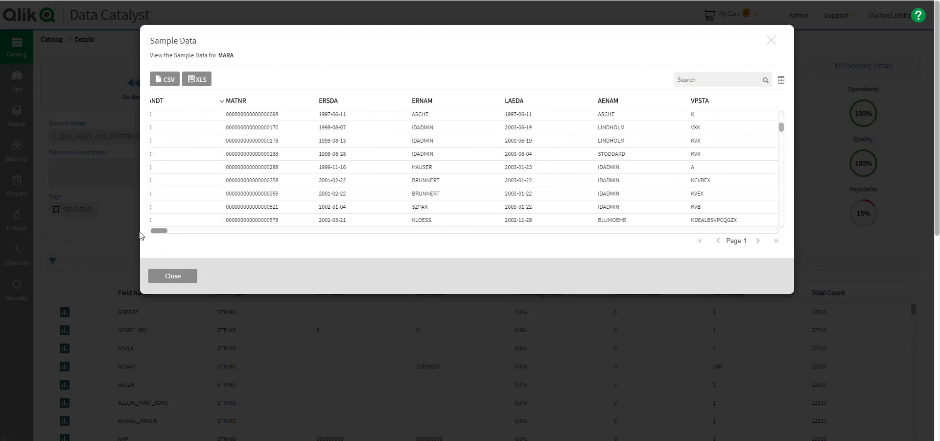
left_click(772, 41)
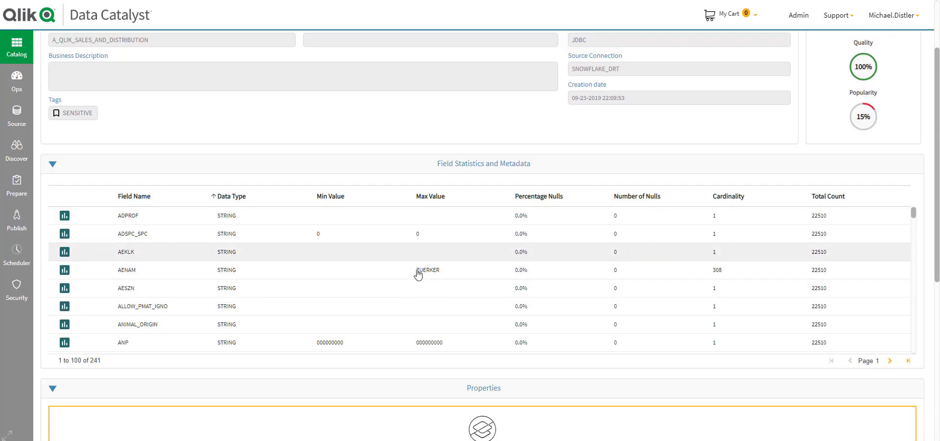
scroll(419, 274, "down", 3)
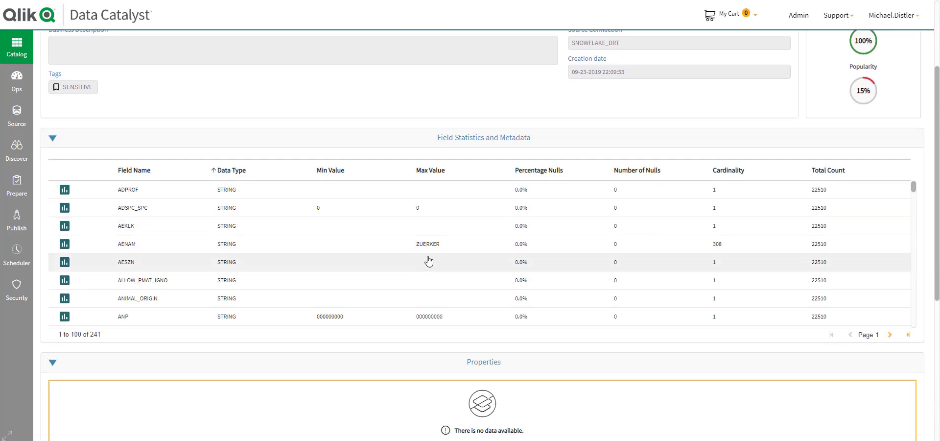
left_click(65, 244)
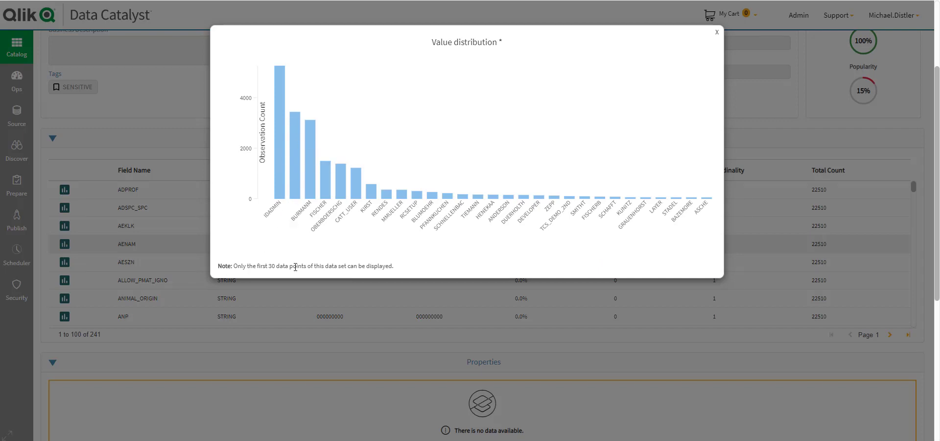
Close the value distribution chart and search the catalog for 'dim_customer'.
mouse_move(306, 223)
left_click(716, 32)
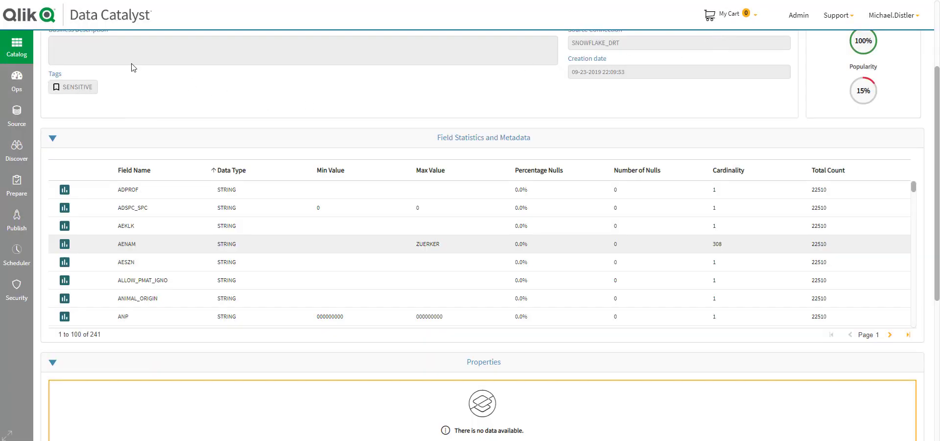
left_click(16, 47)
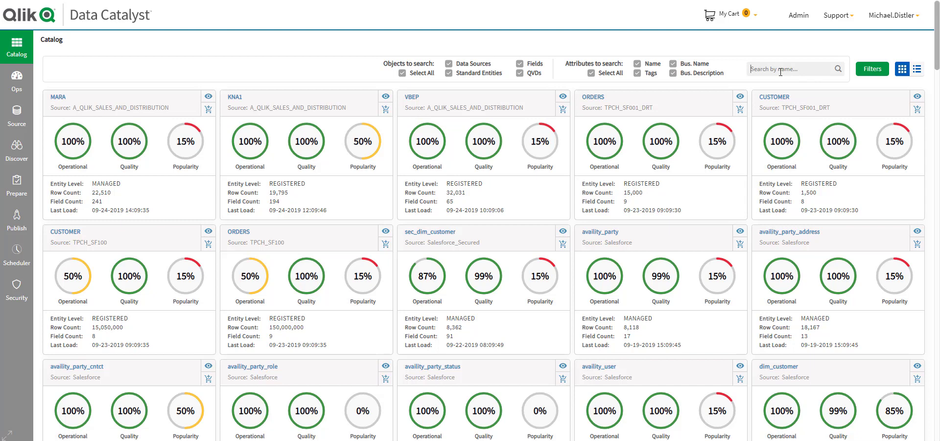
left_click(780, 71)
type("dim_customer")
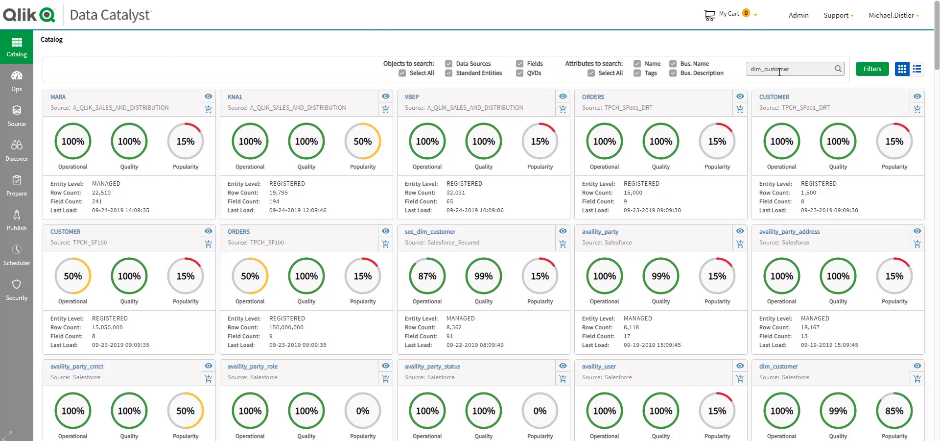
key("Return")
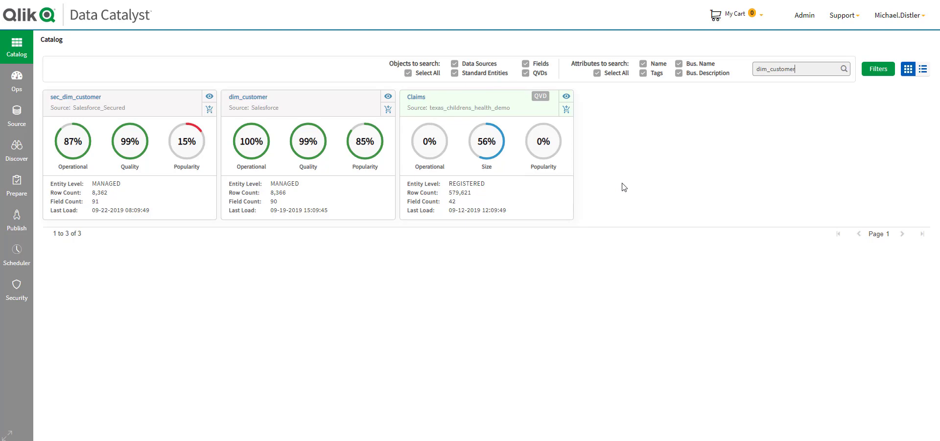
Put dim_customer in My Cart and show the Take Action list, Create Dataset to Publish to Tableau Desktop.
mouse_move(415, 102)
left_click(388, 109)
left_click(760, 15)
left_click(796, 36)
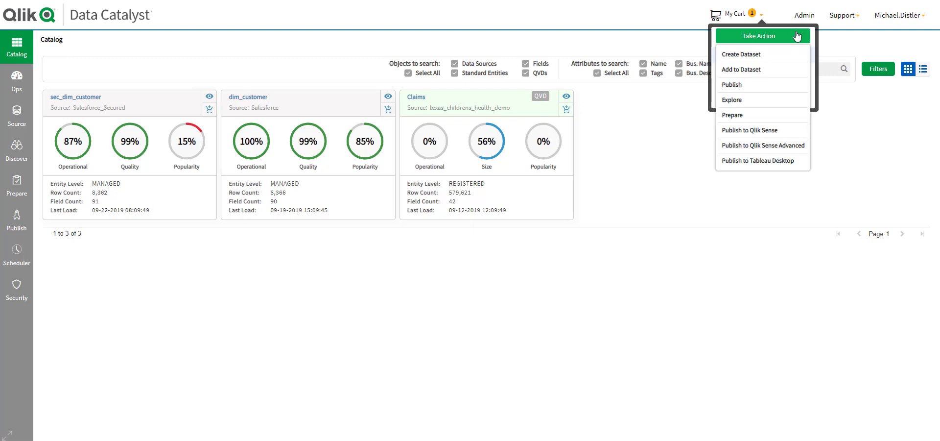
Publish to Qlik Sense Advanced into the All Sales Data app, keeping the DATA_MANAGER starting view.
left_click(762, 146)
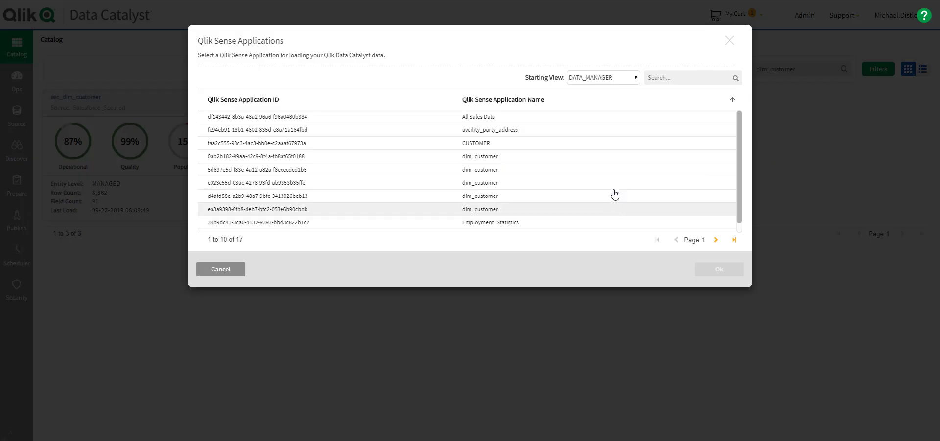
left_click(636, 81)
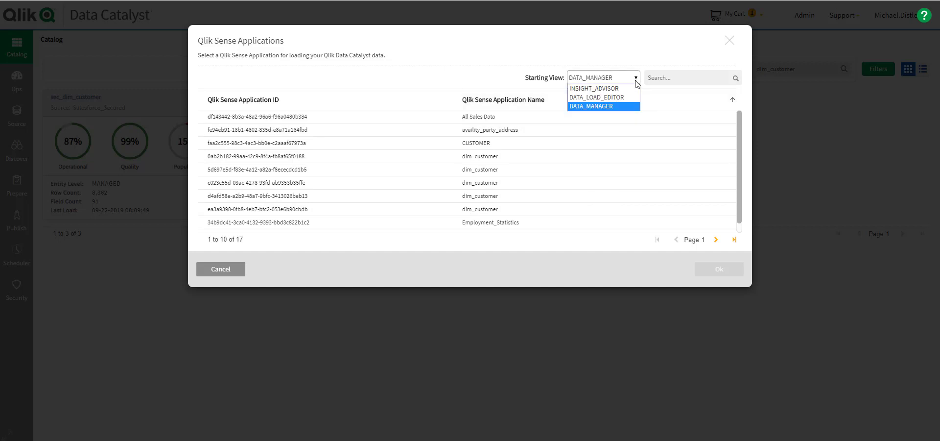
left_click(636, 81)
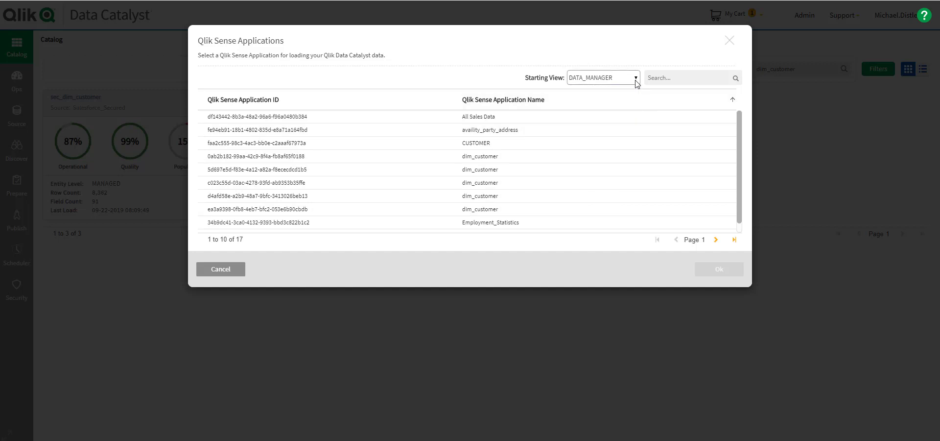
left_click(453, 118)
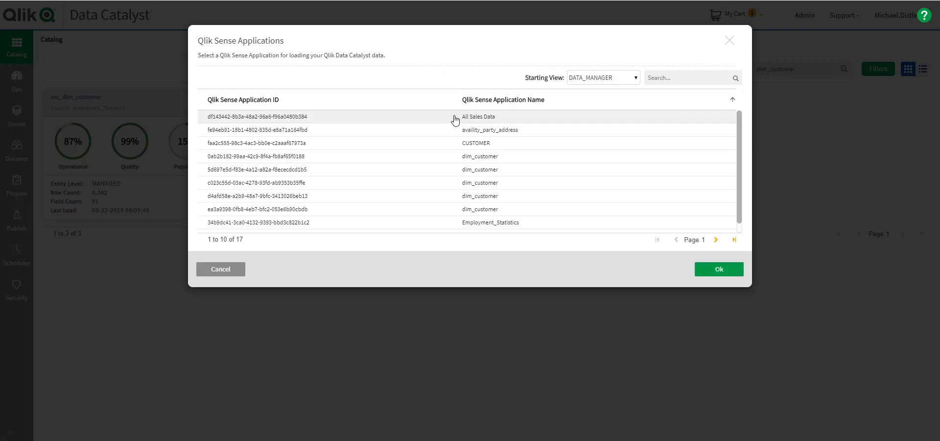
left_click(720, 269)
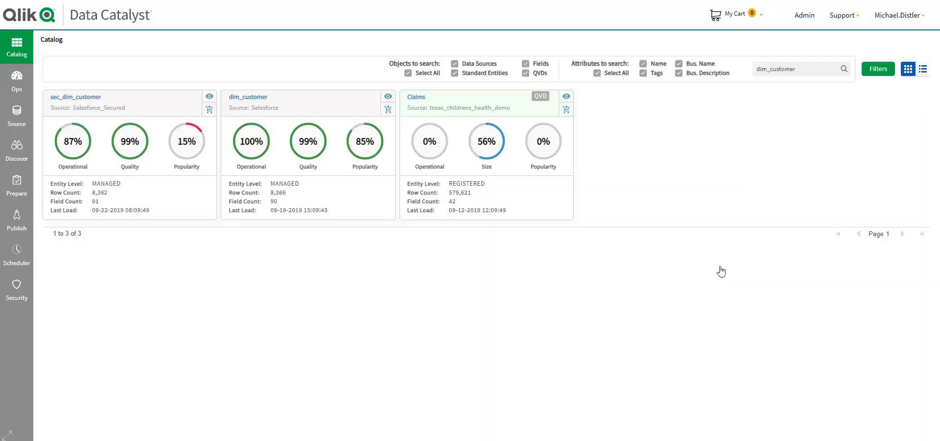